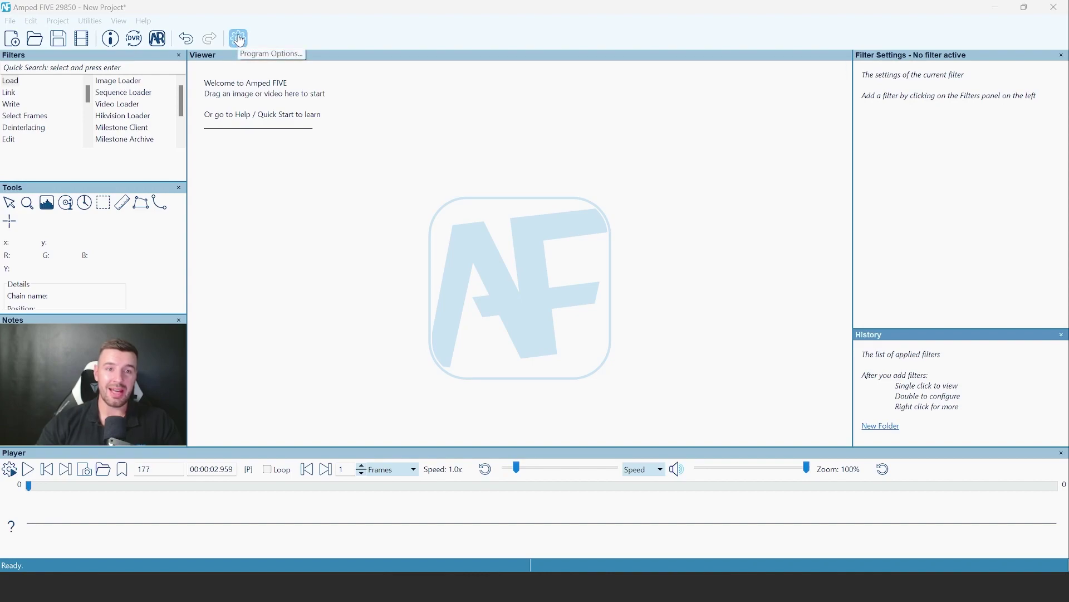
Set Amped FIVE's Color Style to Dark in Program Options
left_click(239, 38)
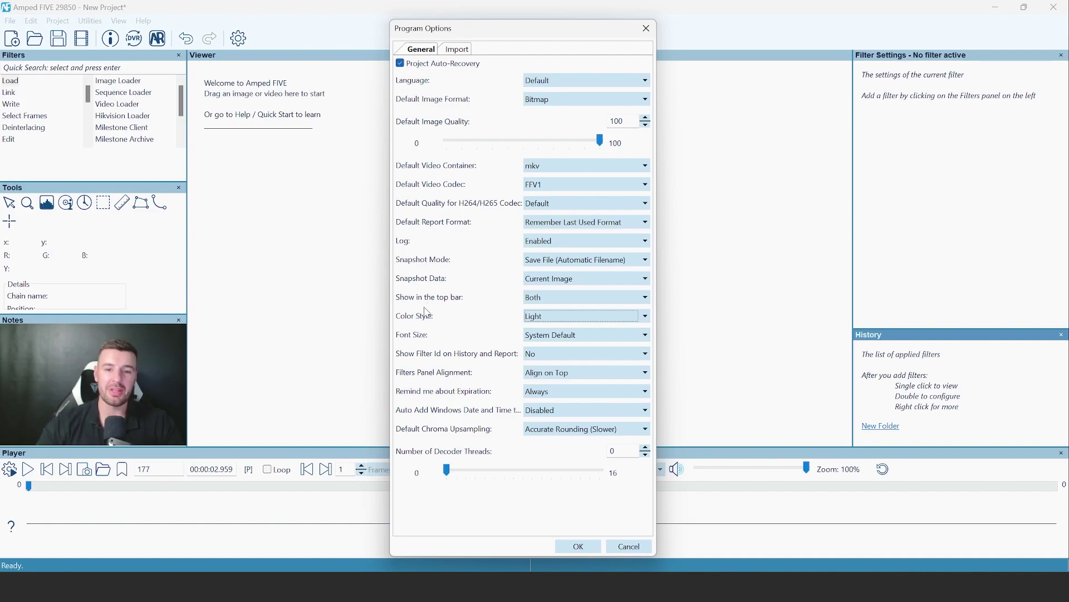
left_click(586, 316)
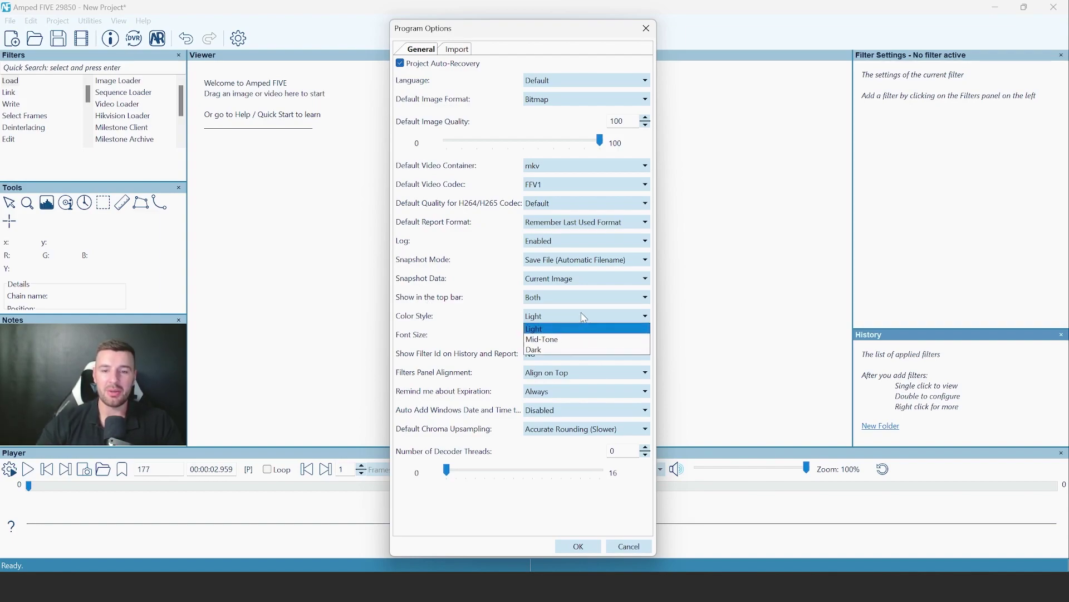
left_click(577, 350)
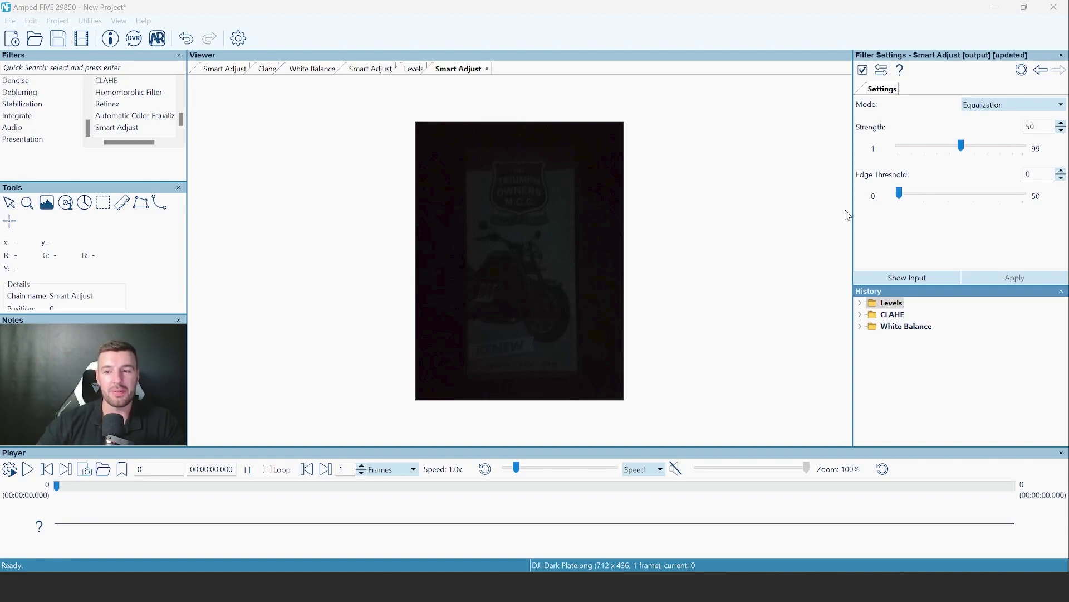
View DJI Dark Plate.png as the original, after Levels, then after Smart Adjust
left_click(859, 302)
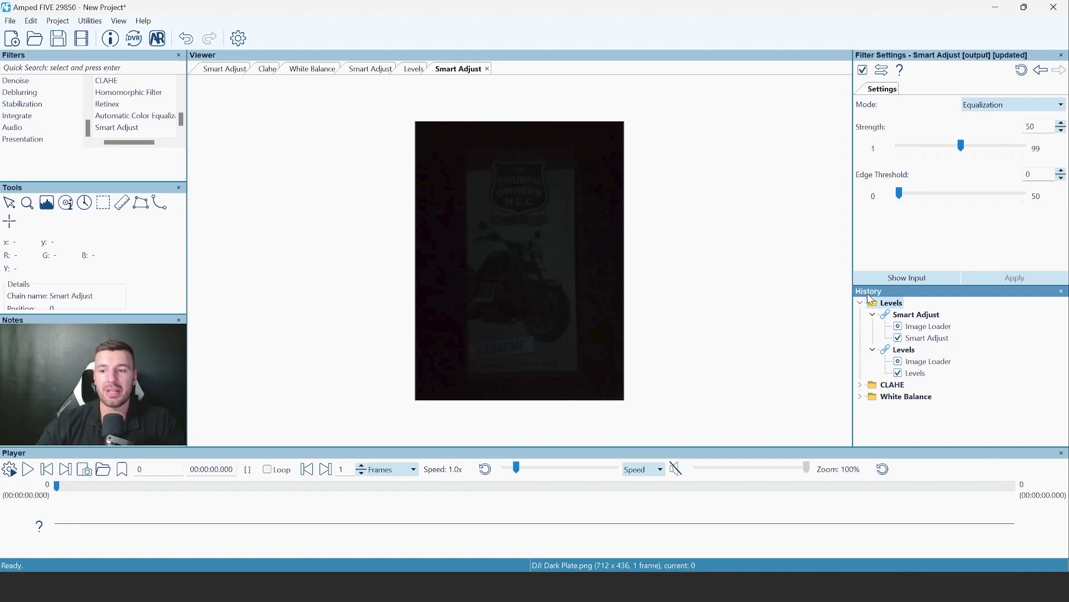
left_click(929, 363)
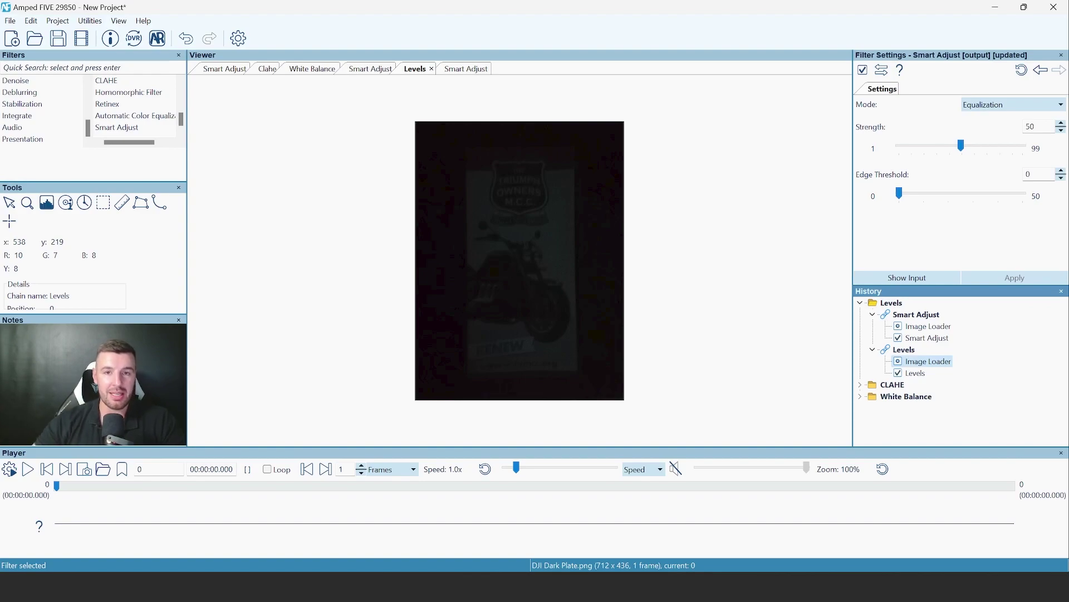
left_click(915, 372)
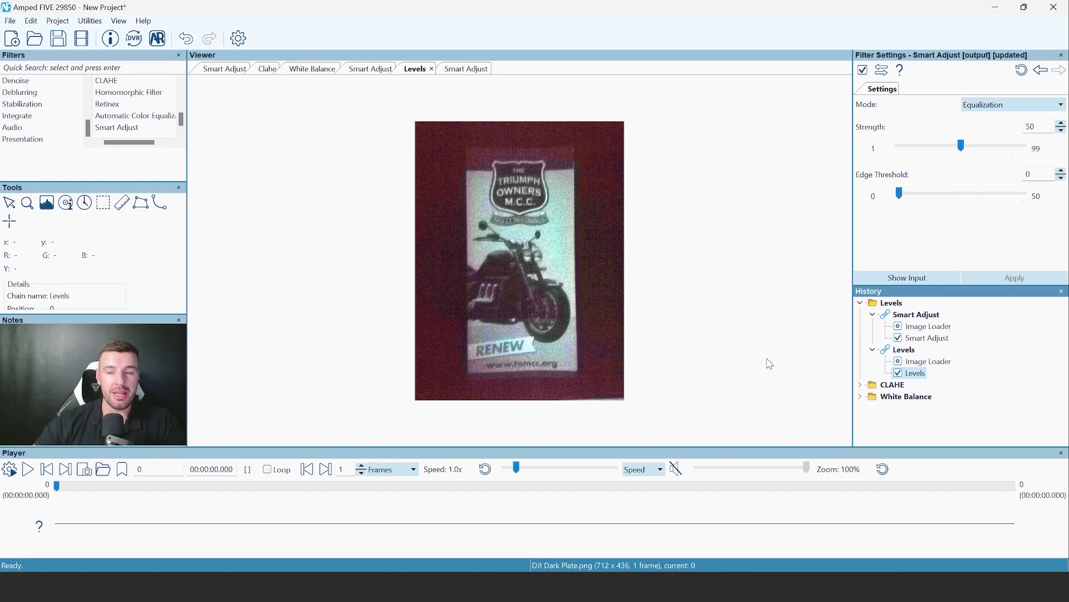
left_click(929, 338)
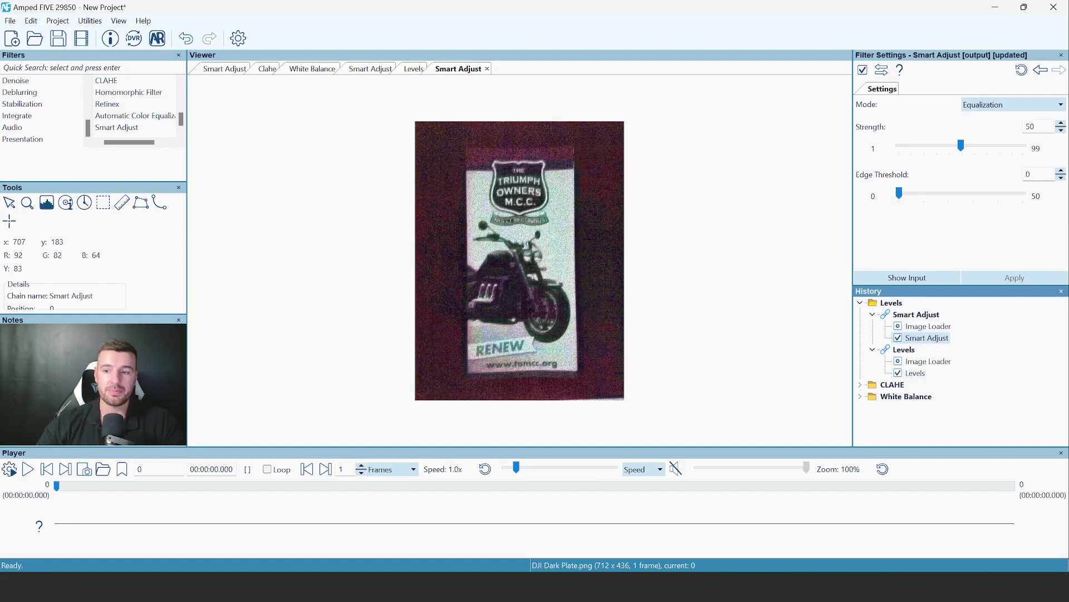
View clahe.jpg as the original, after CLAHE, then after Smart Adjust
left_click(861, 384)
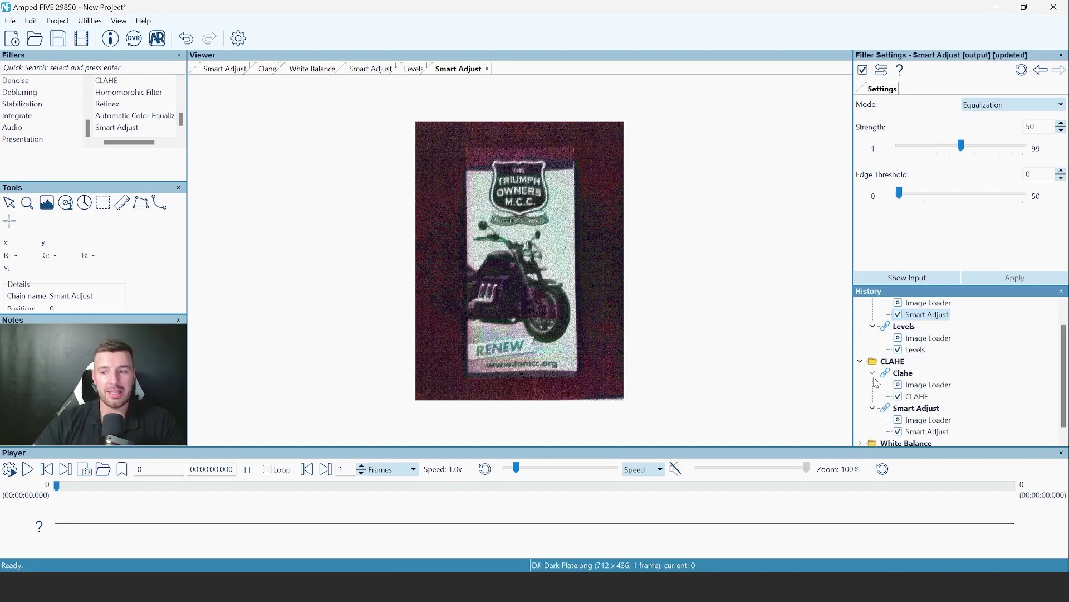
left_click(939, 385)
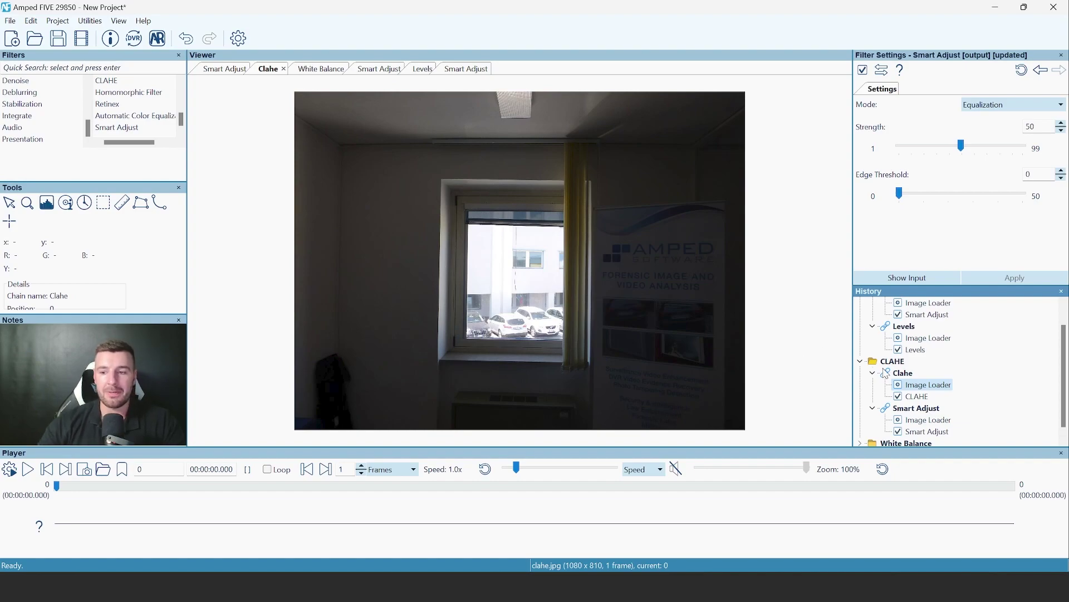
left_click(917, 396)
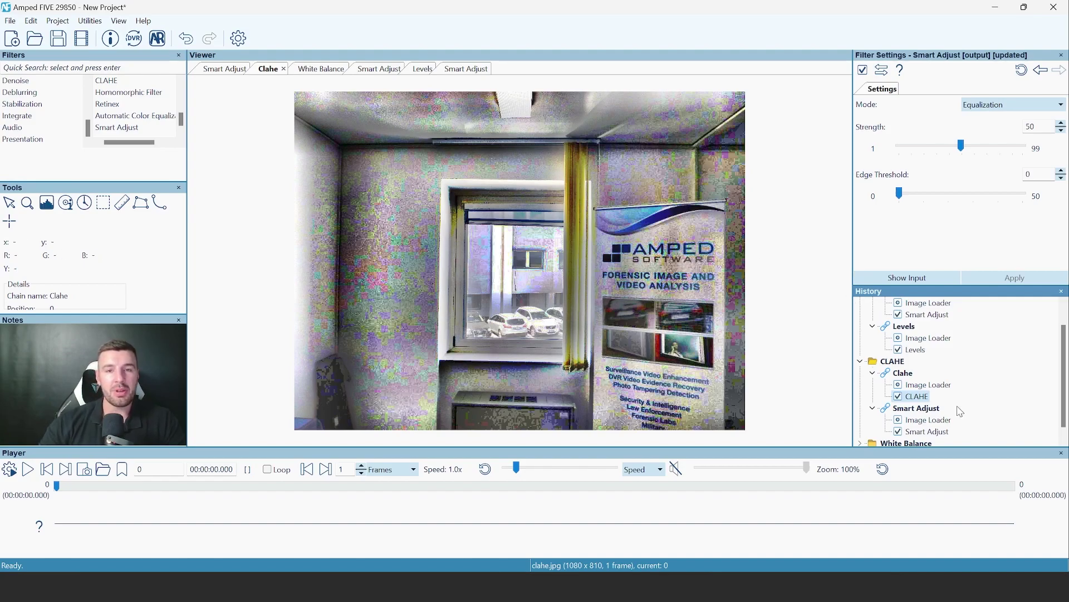
left_click(941, 432)
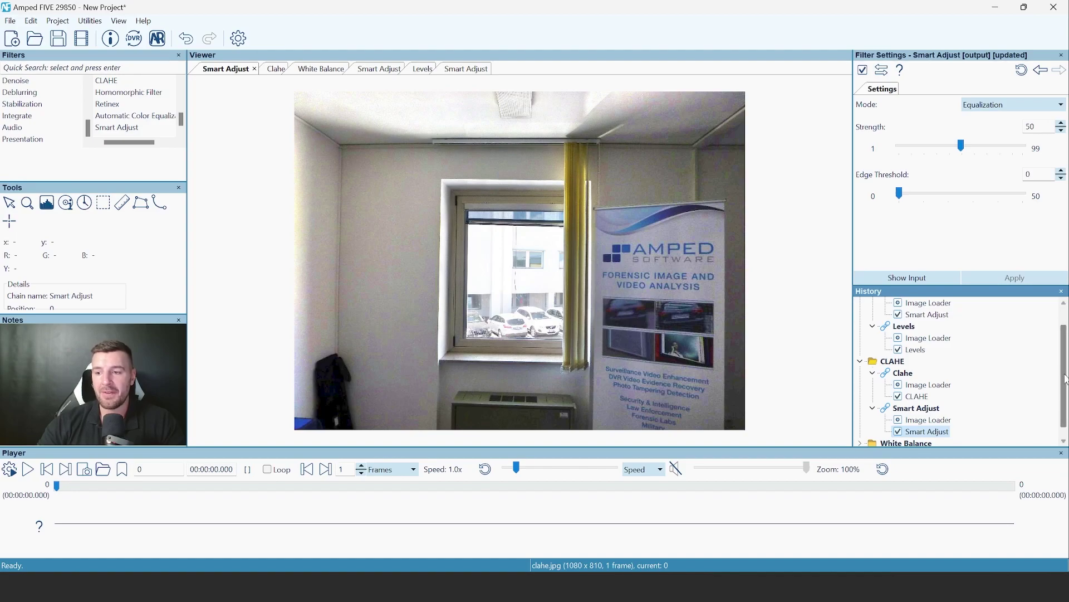
View red.jpg as the original, after White Balance, then after Smart Adjust
scroll(1064, 425, "down", 1)
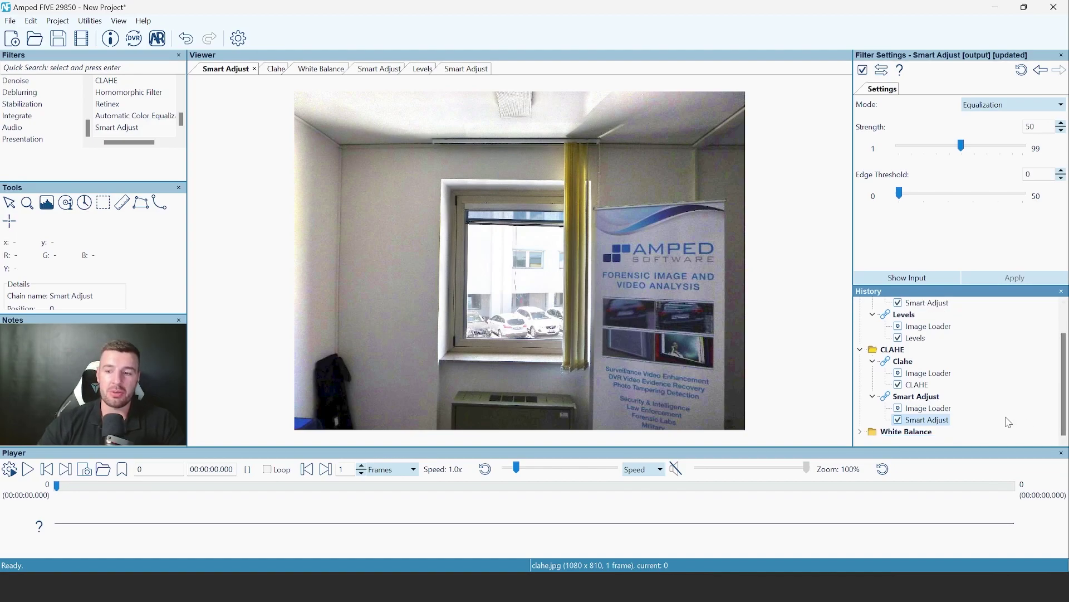
left_click(860, 431)
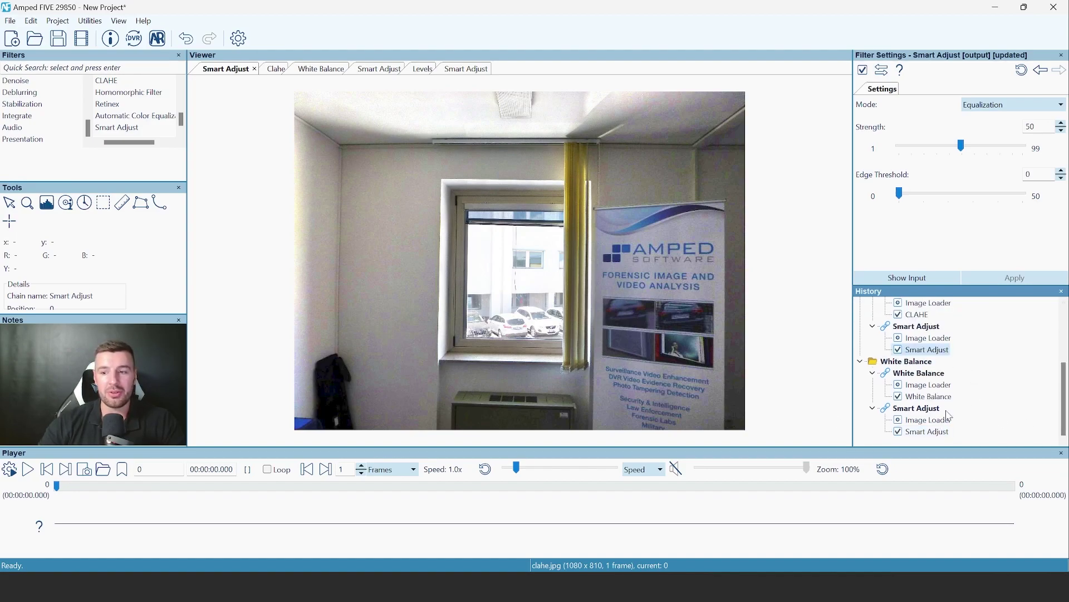
left_click(938, 385)
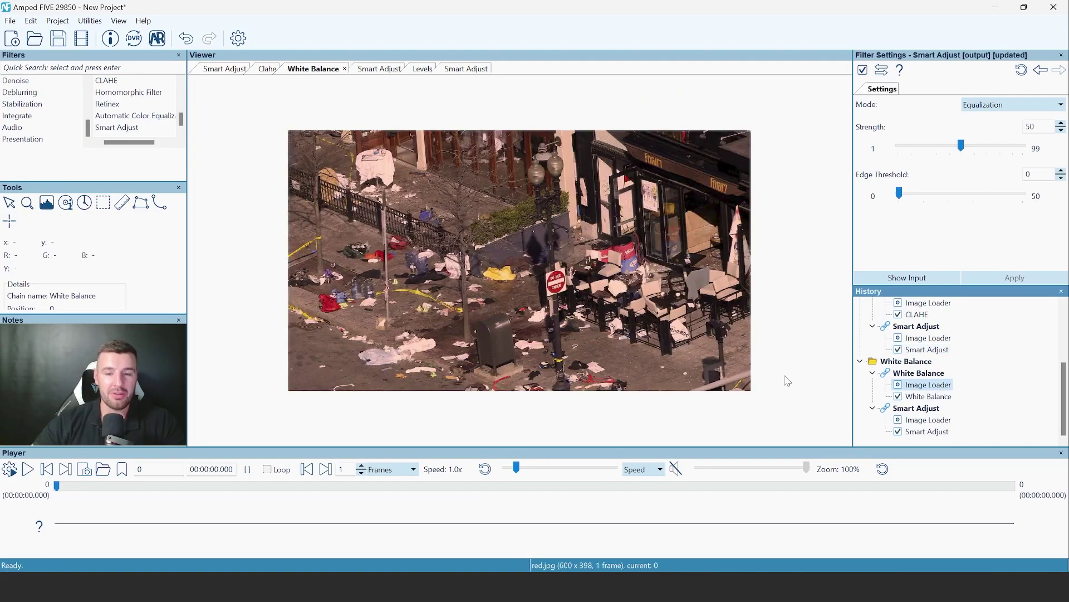
left_click(936, 397)
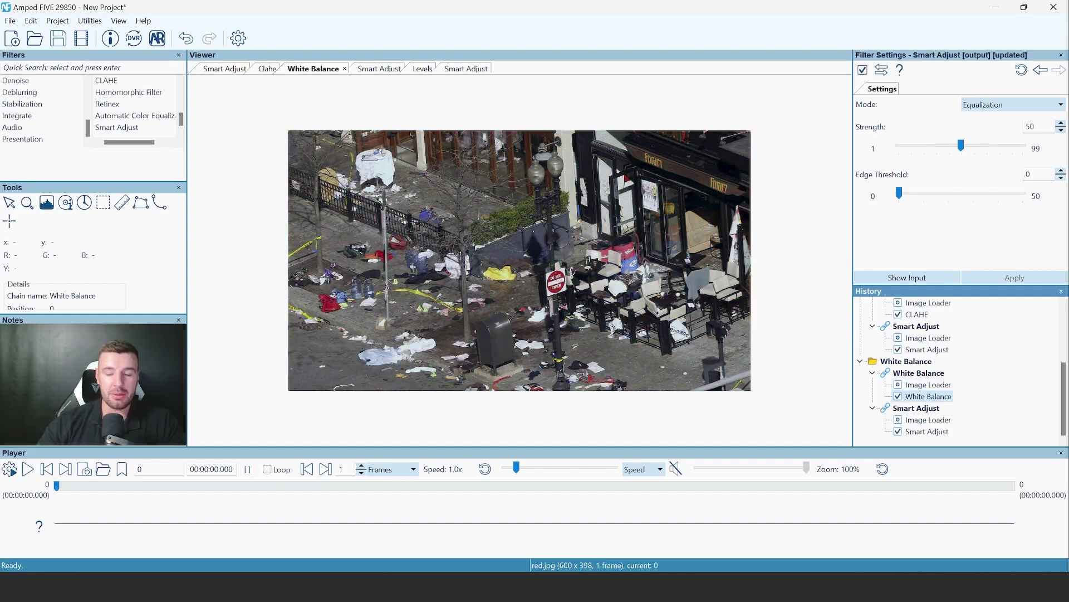
left_click(928, 432)
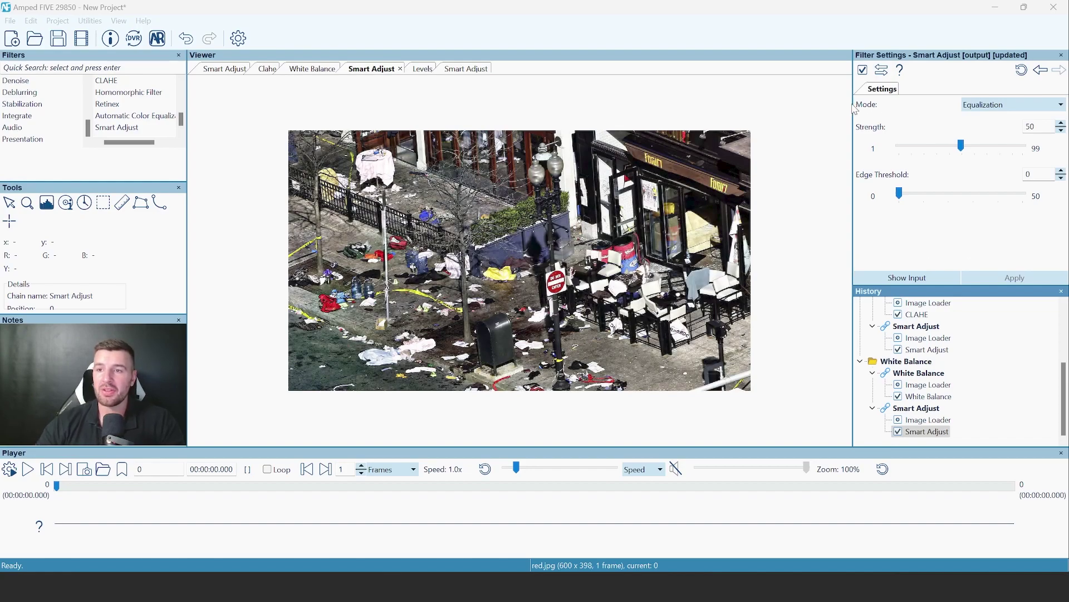
left_click(1006, 107)
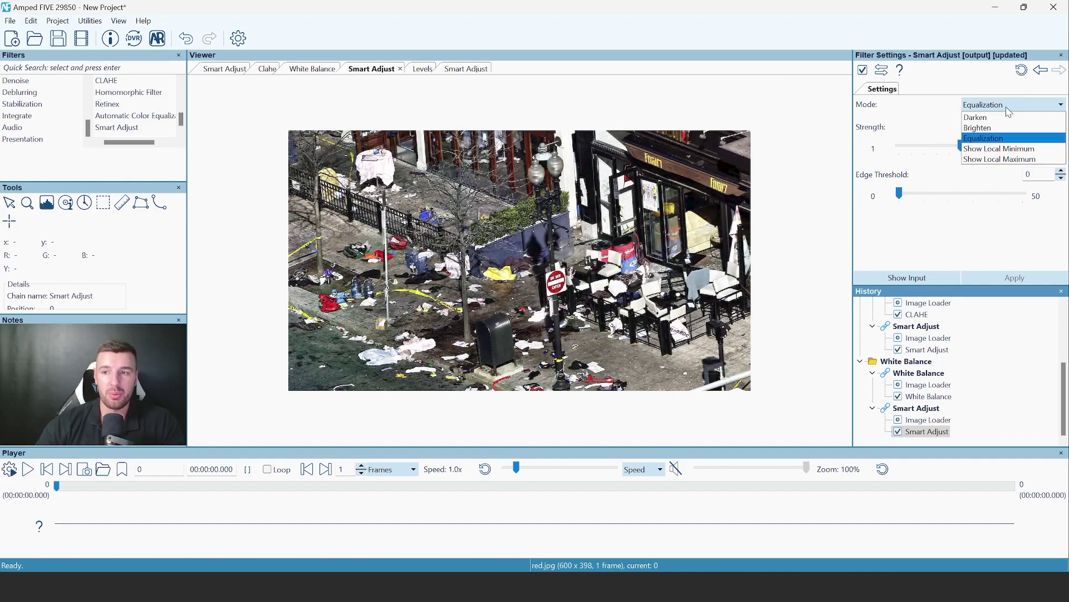
left_click(940, 110)
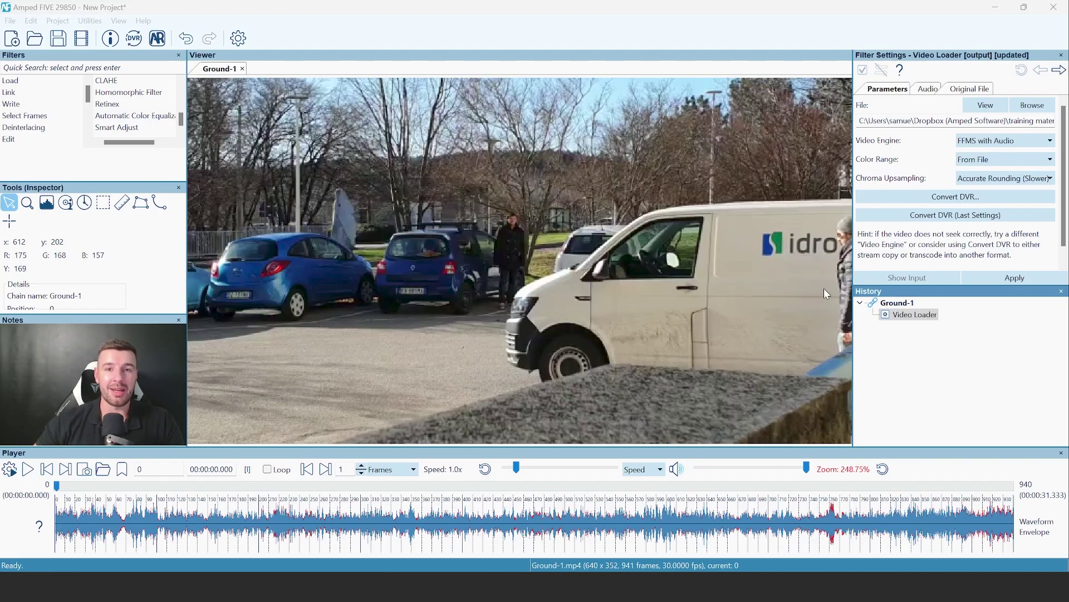
Show Ground-1.mp4's File Info: h264 codec, 30 fps, duration 00:00:31.366
left_click(53, 209)
left_click(66, 202)
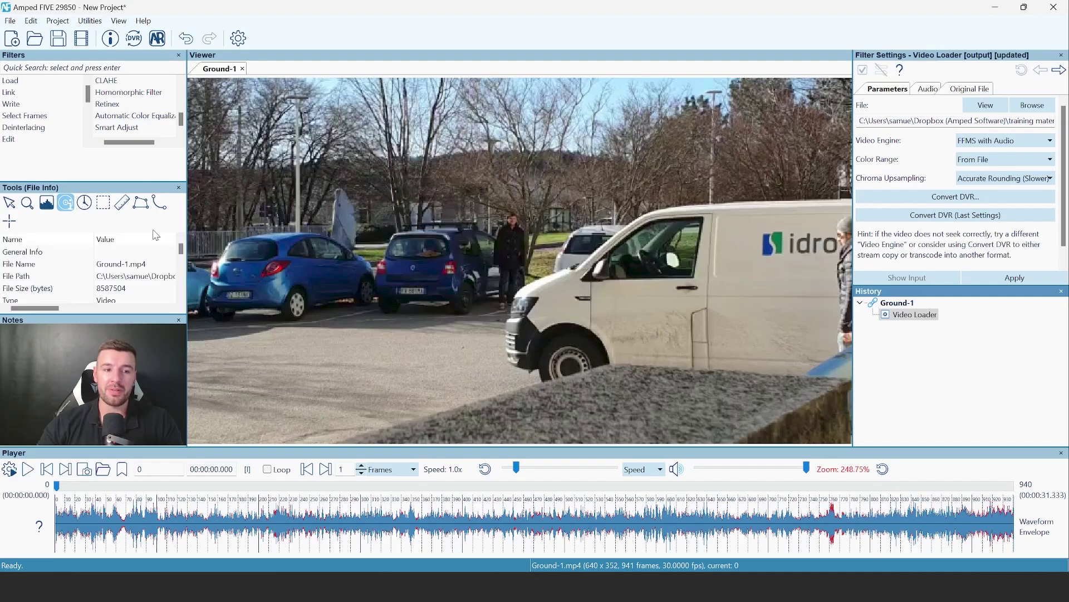
scroll(150, 245, "down", 3)
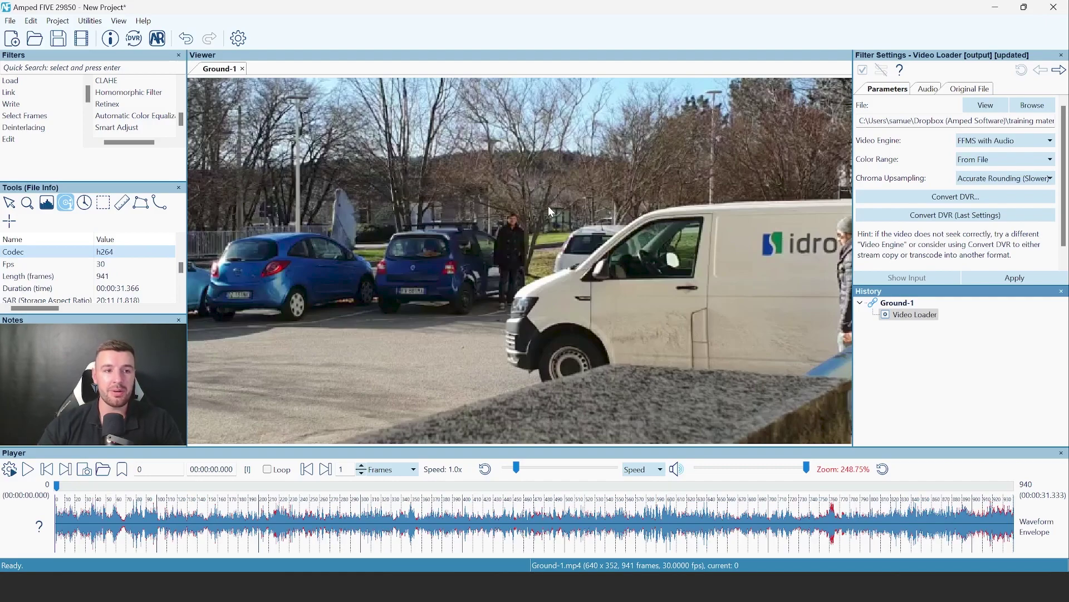
Add the Macroblocks filter from the Verify category to the Ground-1 chain
scroll(28, 128, "down", 2)
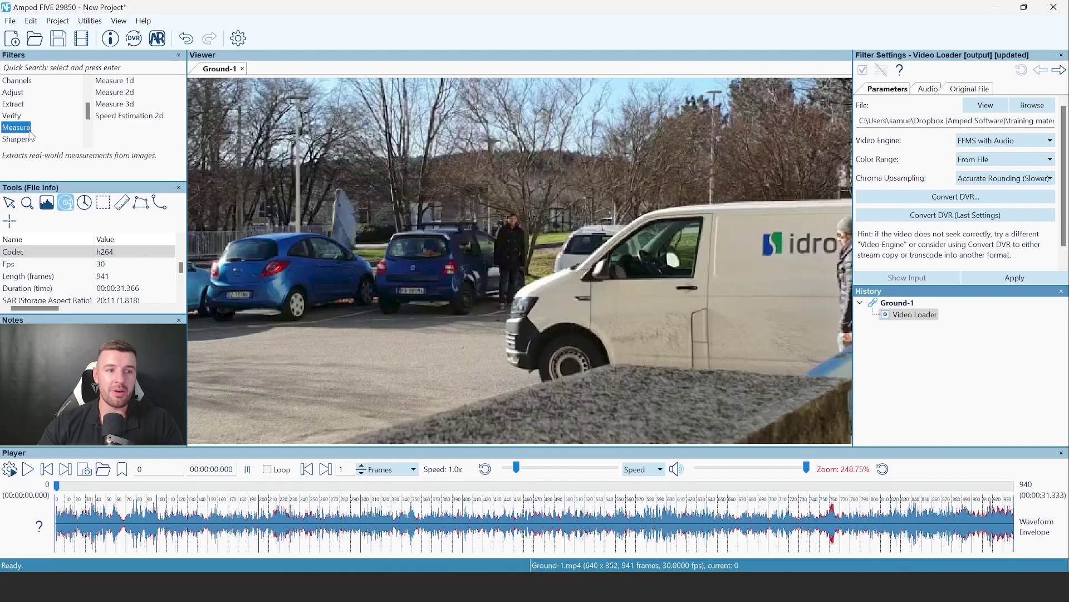
mouse_move(16, 115)
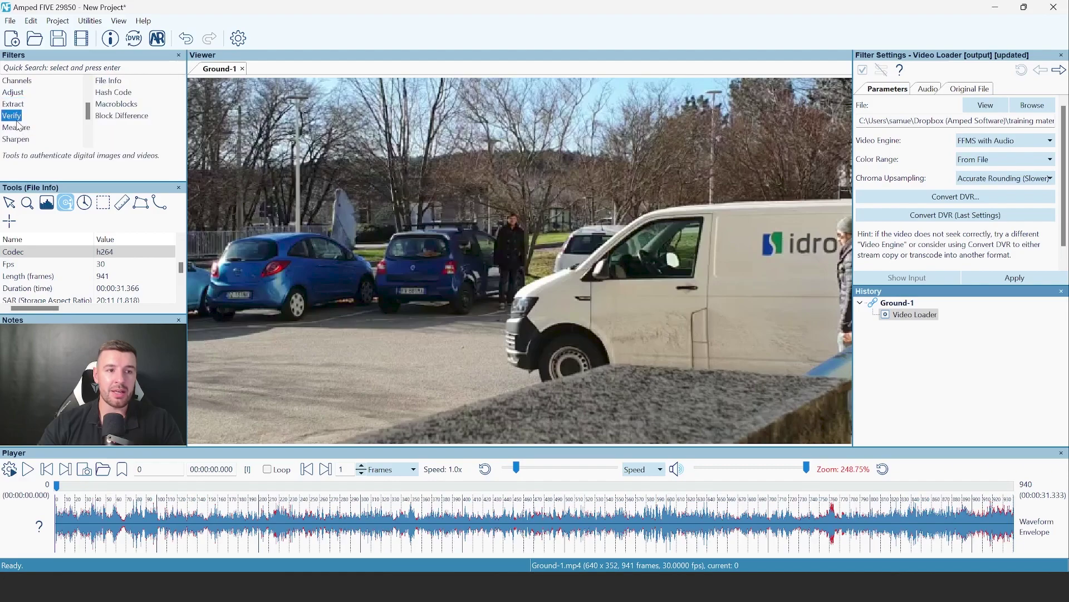
double_click(122, 106)
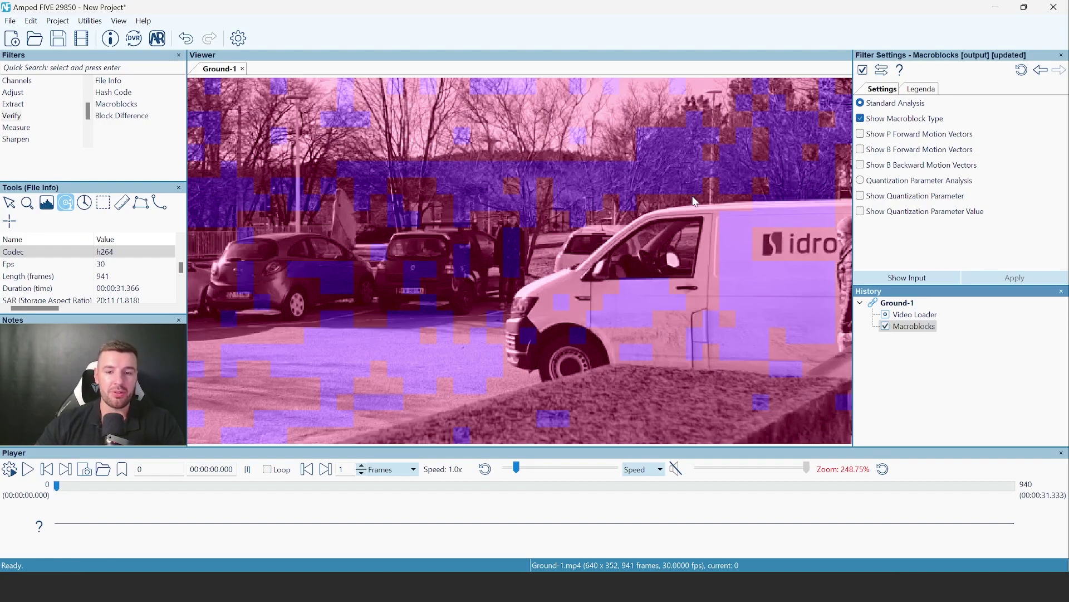
Step Ground-1.mp4 forward frame by frame to frame 12
key("Right")
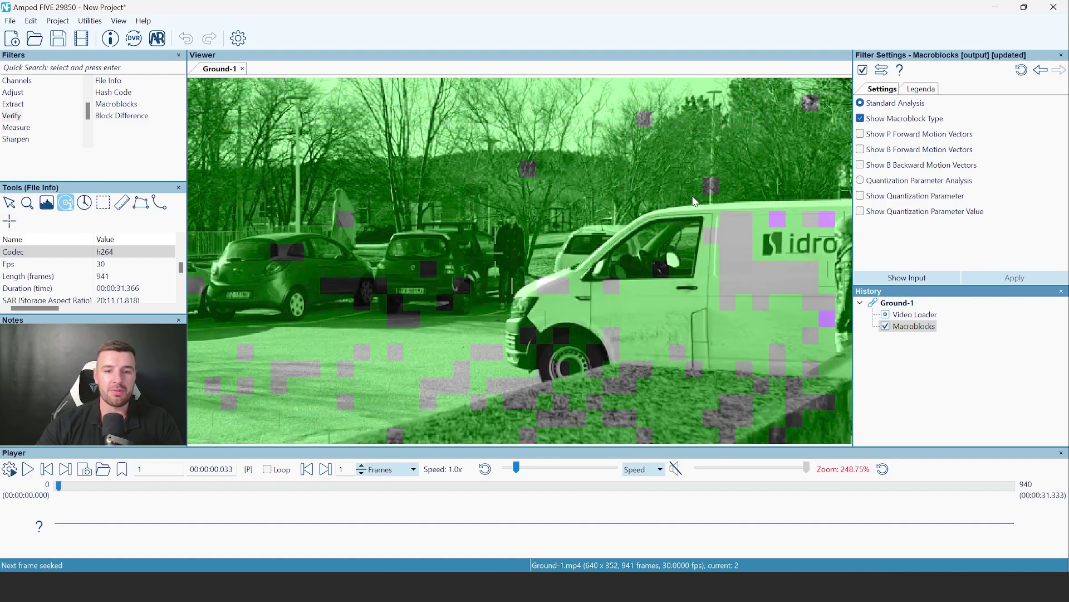
key("Right")
key("Right")
key("Right")
key("Right")
key("Right")
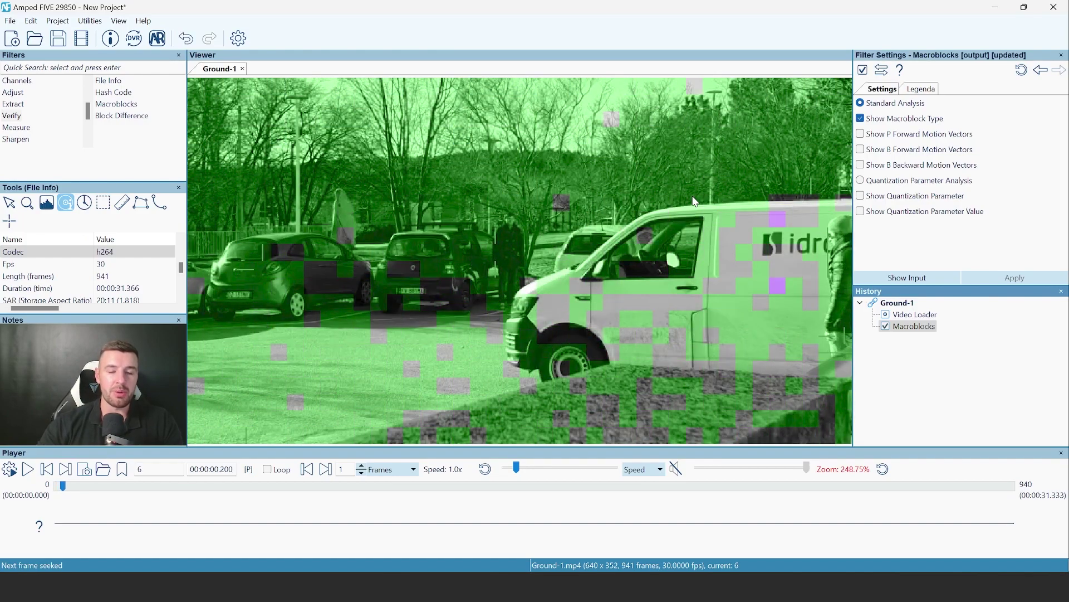
key("Right")
key("Right")
key("Right")
key("Right")
key("Right")
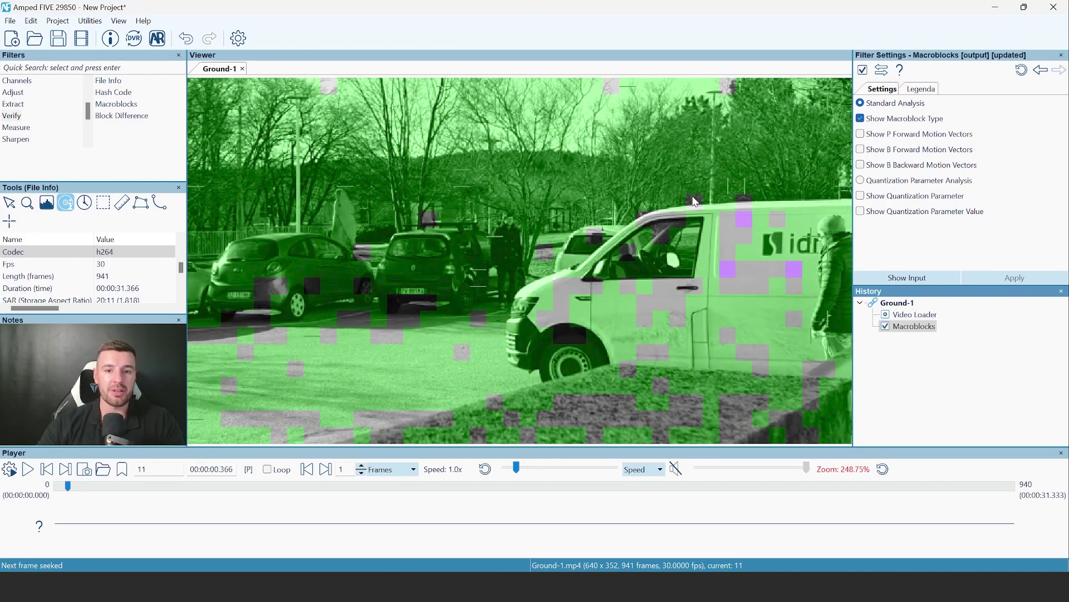
key("Right")
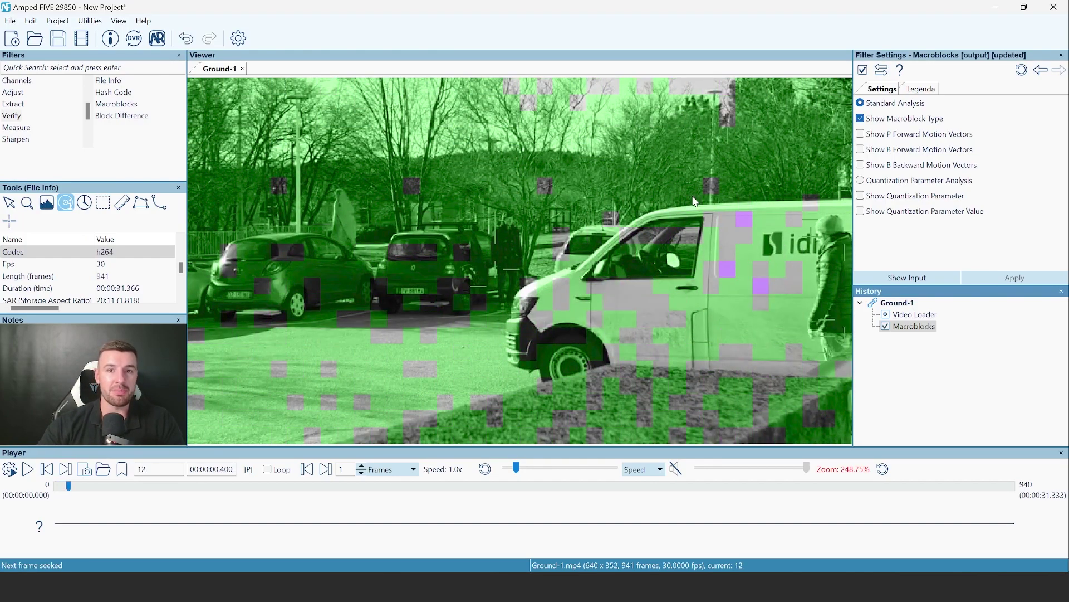
Switch Macroblocks to Quantization Parameter Analysis with QP values shown on each block
left_click(863, 181)
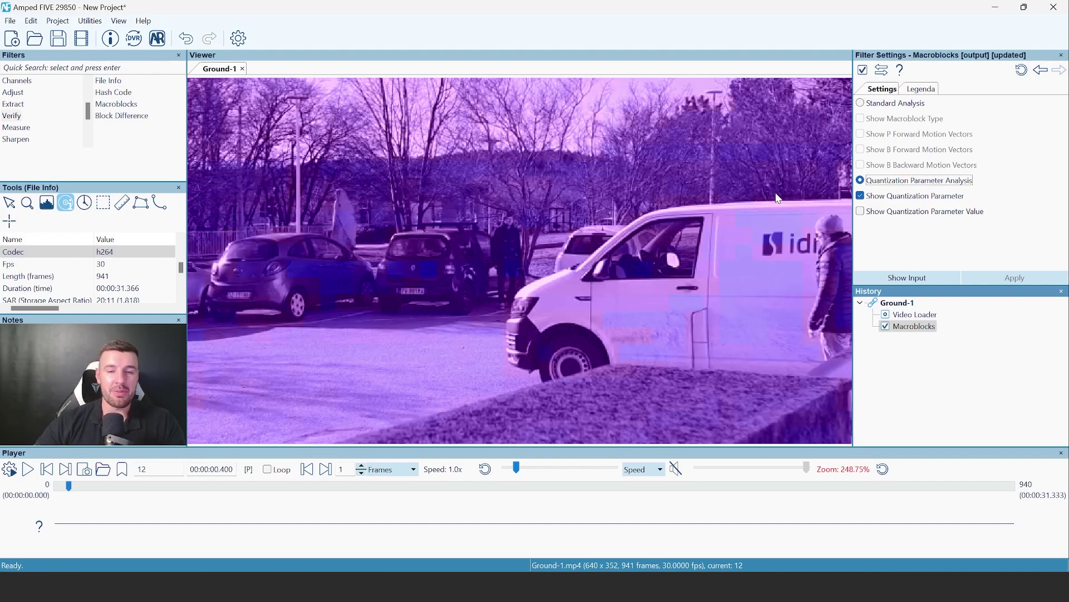
left_click(862, 212)
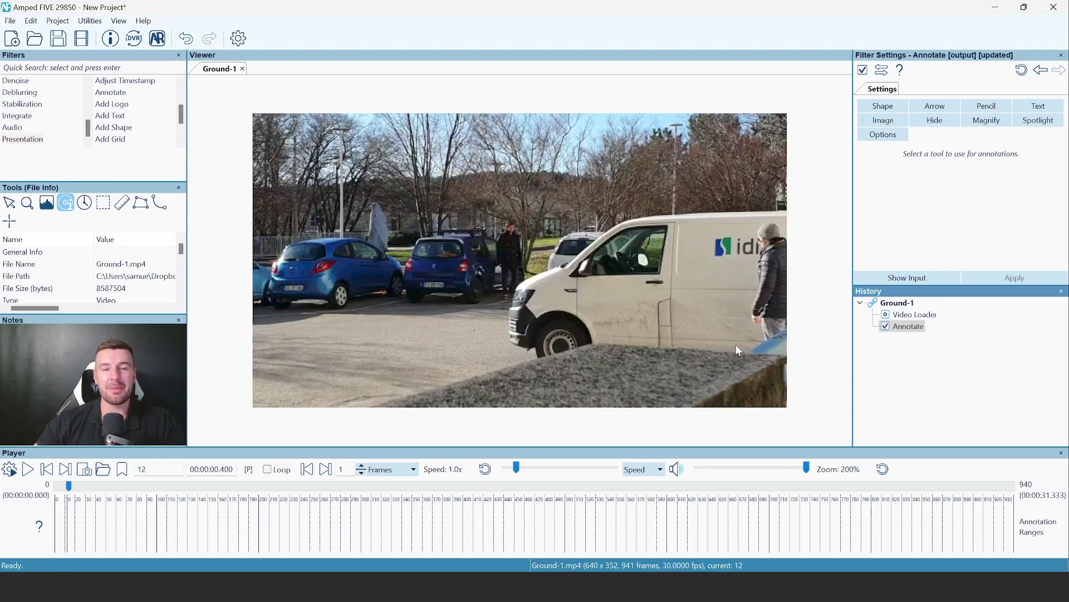
Draw a top-left Magnify box aimed at the man, with contrast 28 and brightness 27
left_click(982, 125)
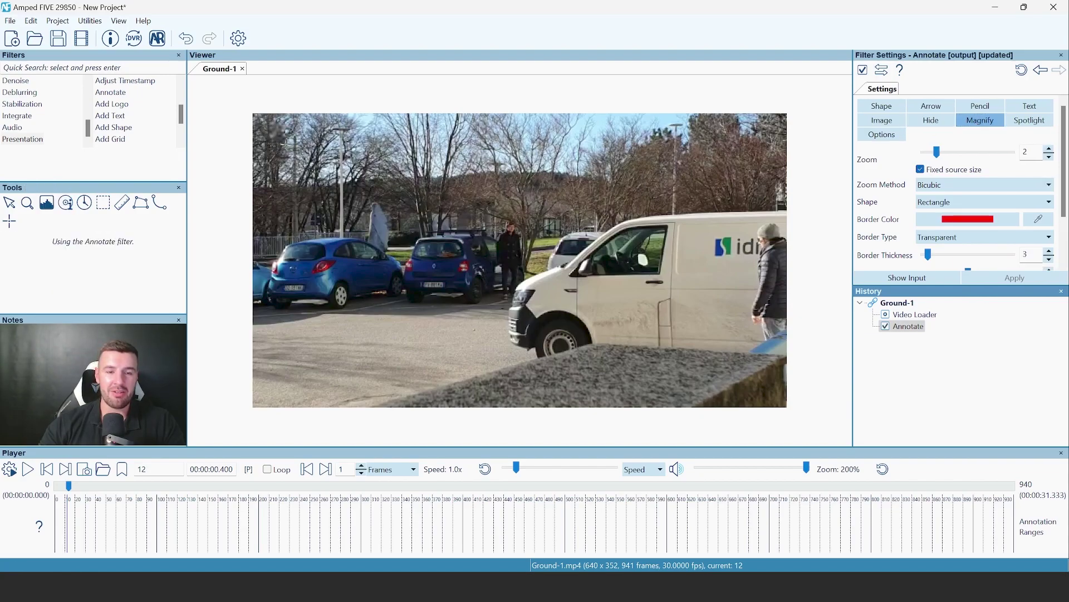
left_click_drag(269, 120, 432, 266)
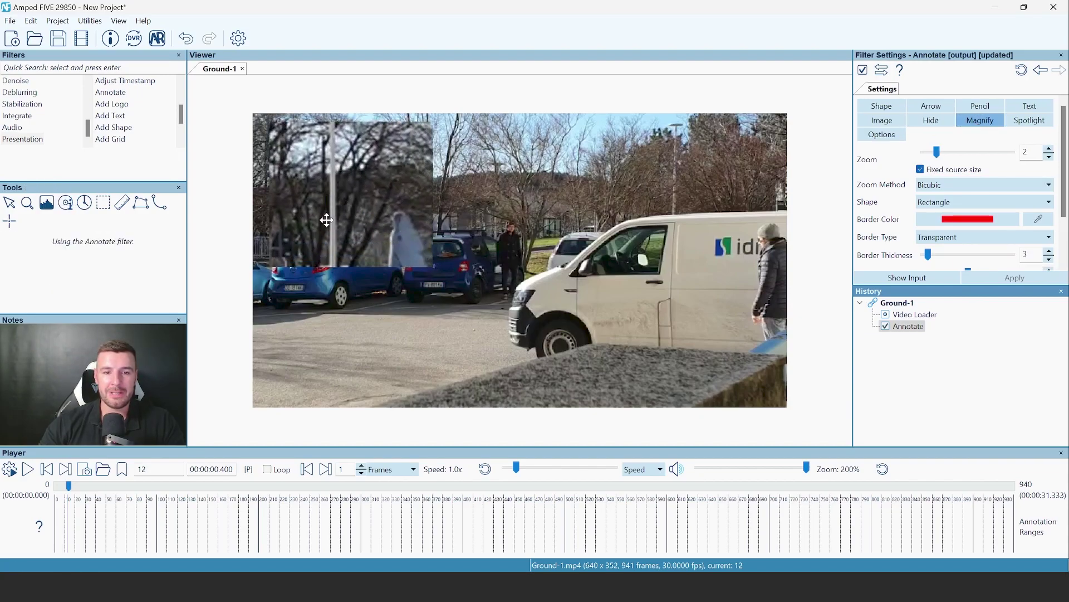
left_click(364, 222)
left_click_drag(355, 202, 518, 259)
left_click_drag(1065, 178, 1064, 223)
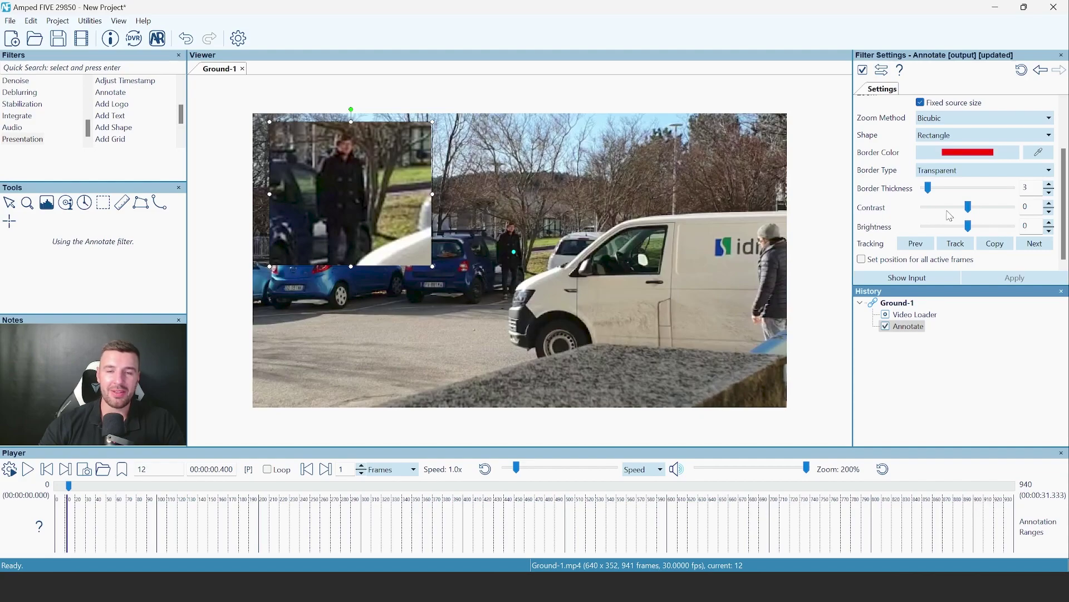
mouse_move(969, 207)
left_mouse_down()
mouse_move(990, 209)
mouse_move(974, 230)
mouse_move(984, 230)
left_mouse_up()
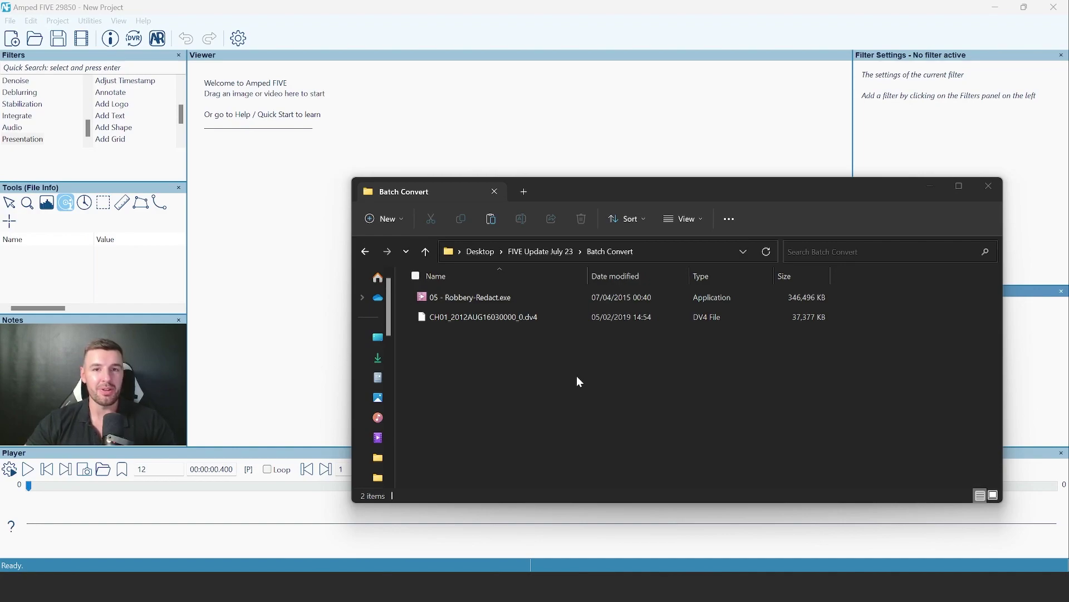
Select both Batch Convert files and drop them onto the Amped FIVE viewer
left_click(567, 373)
key("ctrl+a")
left_click_drag(495, 296, 282, 239)
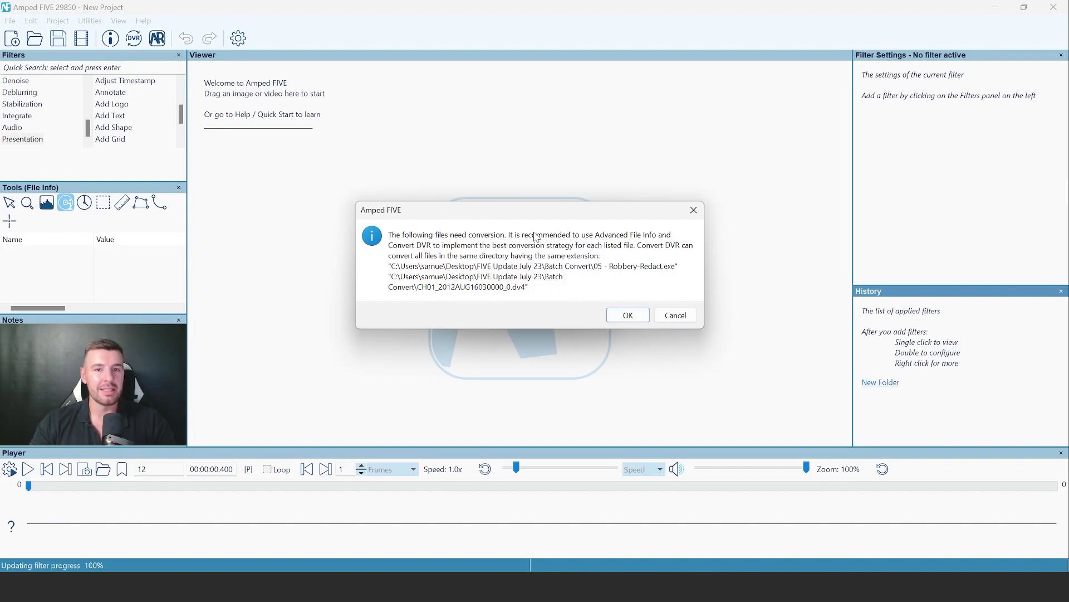
Accept the conversion notice and run Batch Convert DVR on both files with default settings
left_click(627, 315)
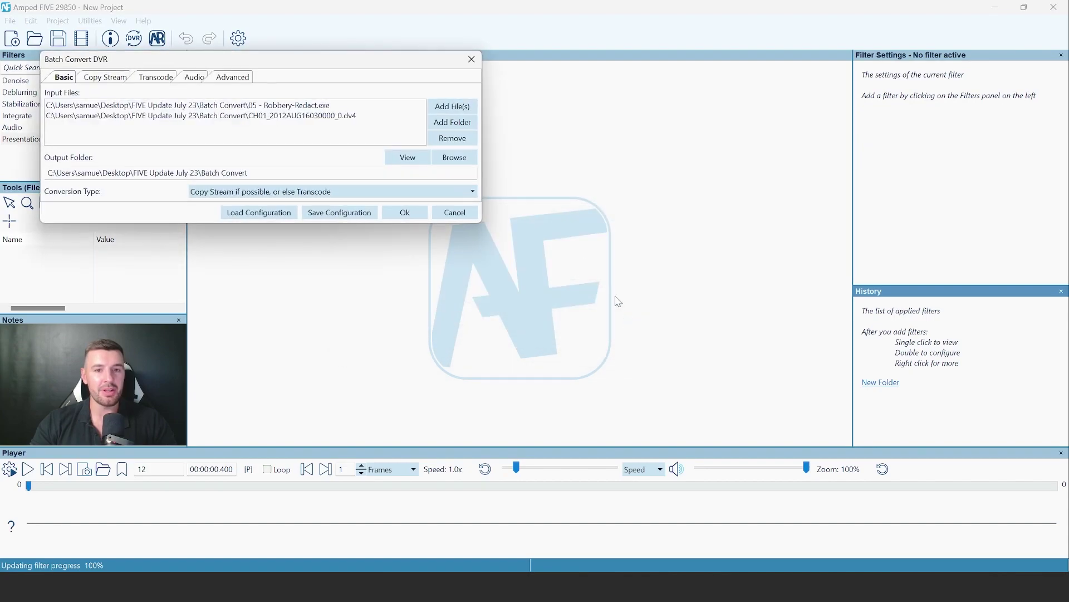
left_click_drag(311, 56, 587, 141)
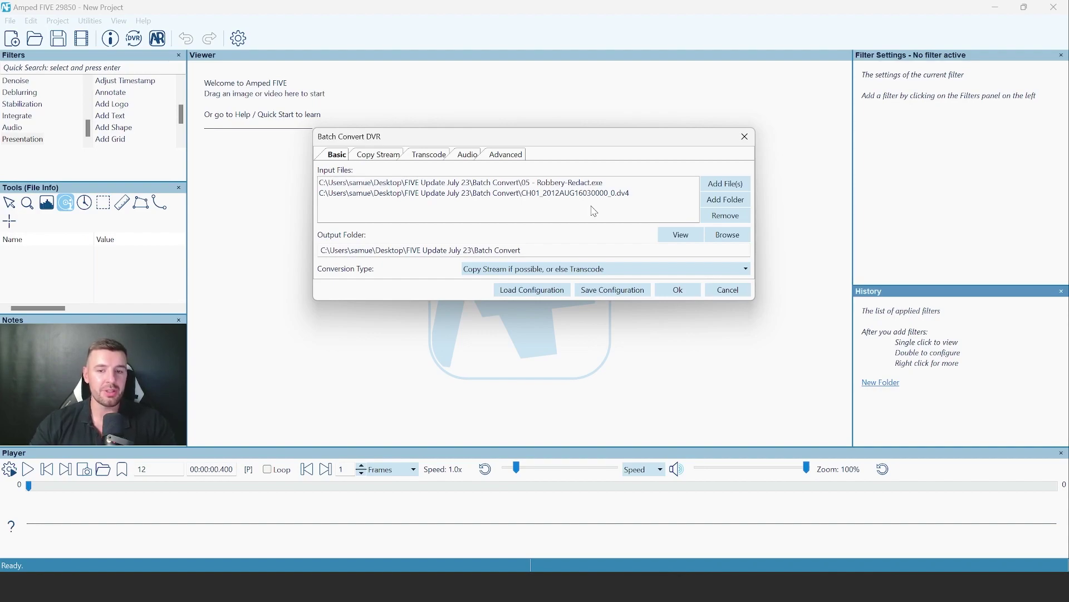
left_click(677, 290)
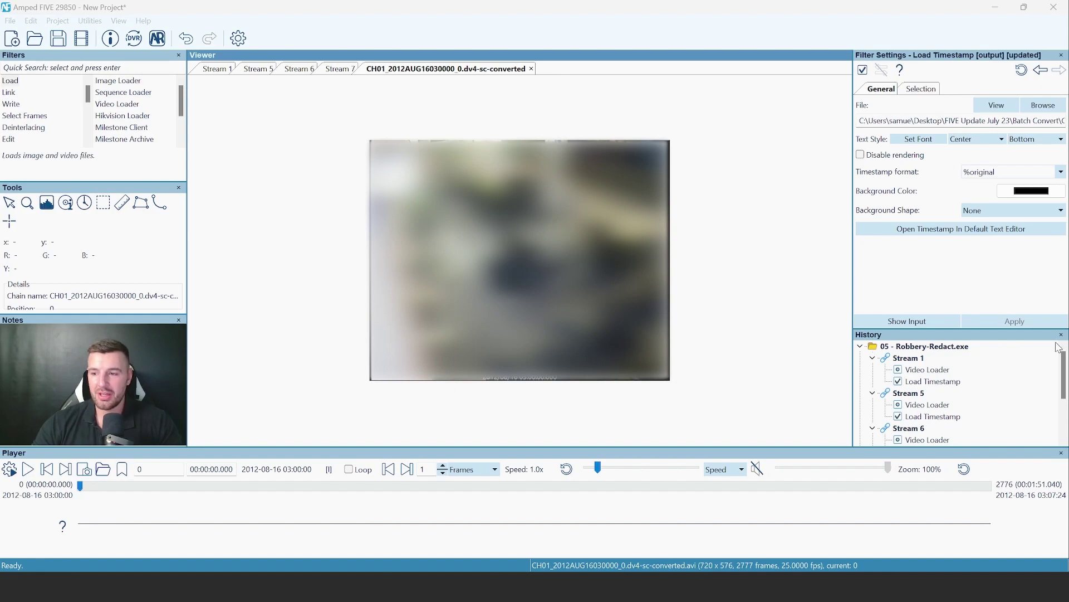
Collapse the 05 - Robbery-Redact.exe history folder to reveal the CH01 Video Loader and Load Timestamp chain
scroll(1064, 384, "down", 1)
scroll(1064, 385, "down", 2)
scroll(1064, 385, "up", 3)
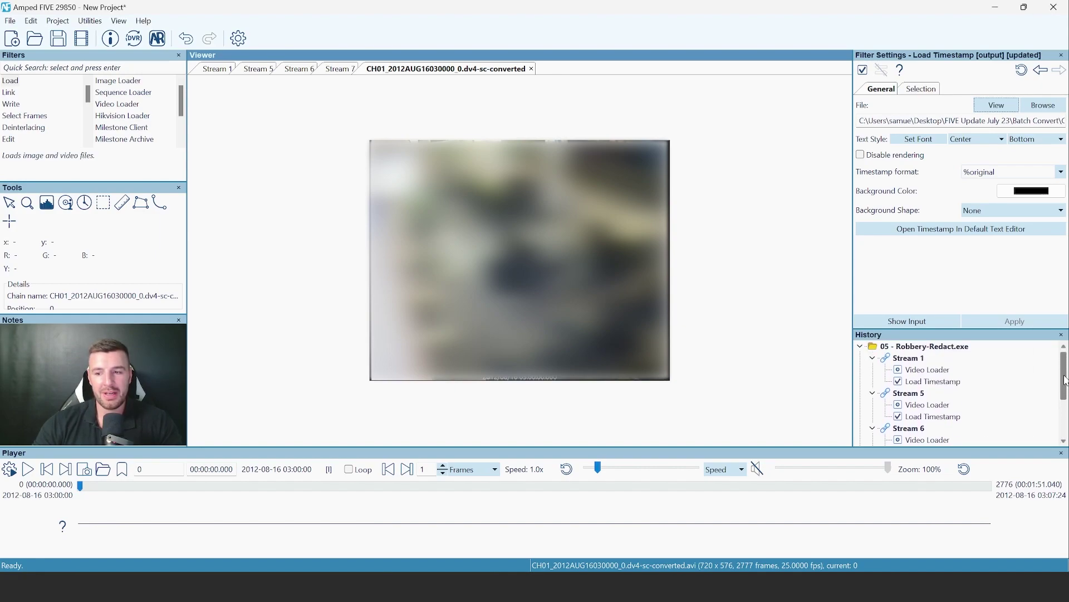
left_click(860, 346)
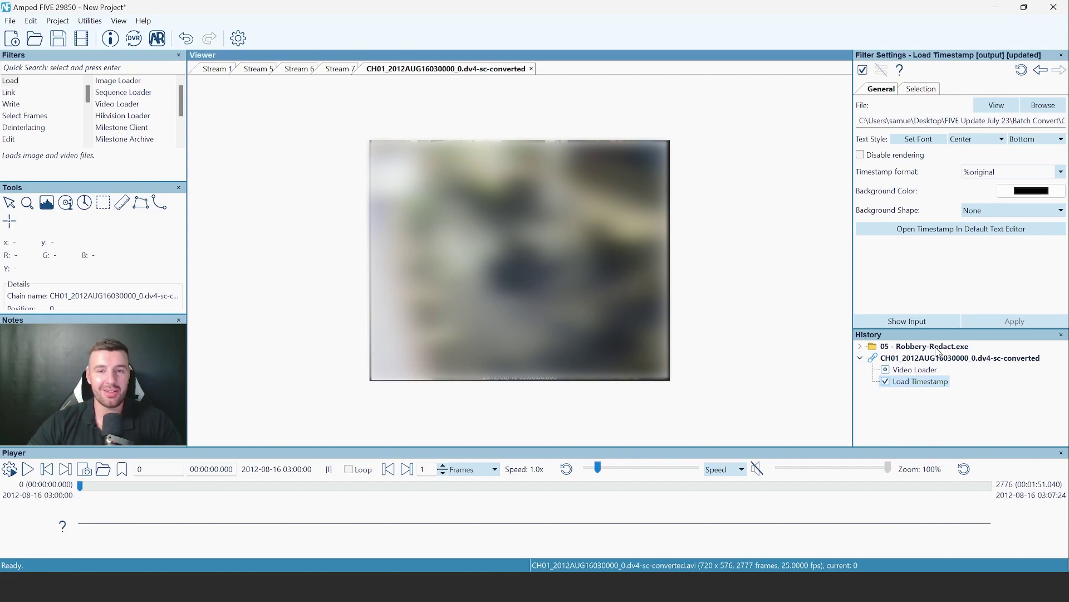
left_click(860, 346)
scroll(925, 381, "down", 2)
scroll(925, 381, "up", 3)
left_click(860, 347)
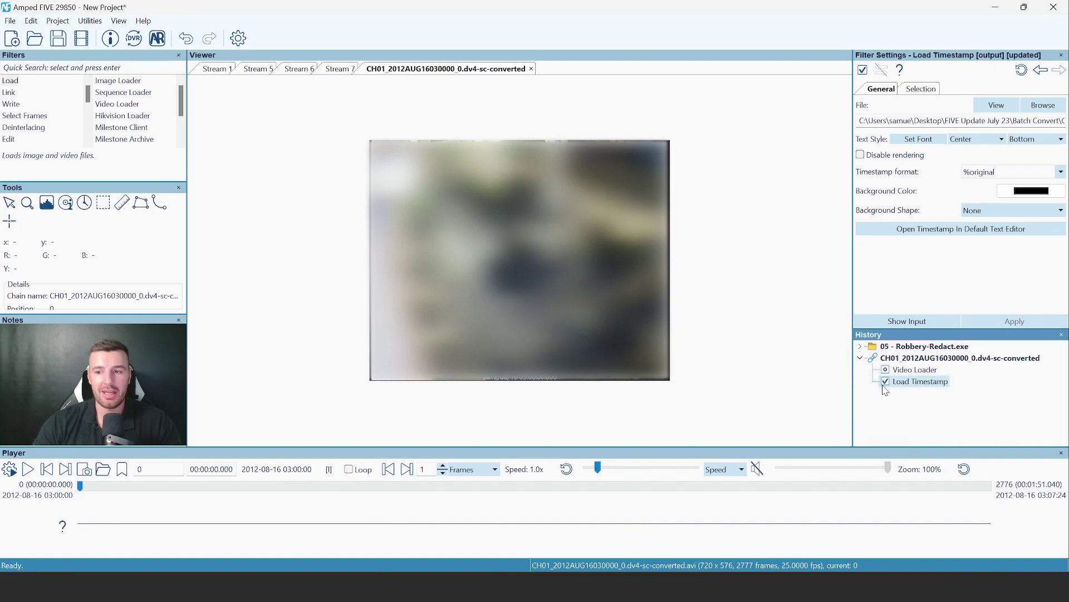